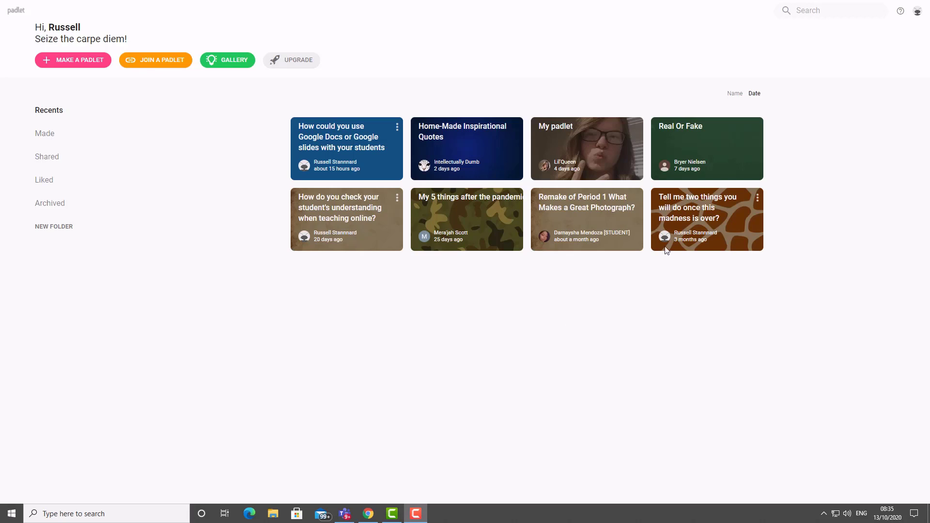
Step: Open the padlet "Tell me two things you will do once this madness is over?" and look through its posts
left_click(738, 212)
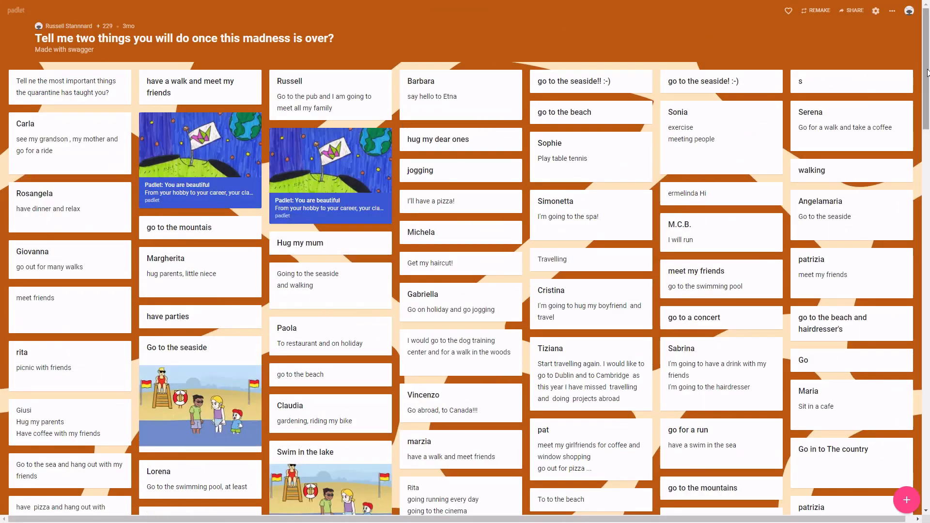
left_click_drag(925, 64, 928, 322)
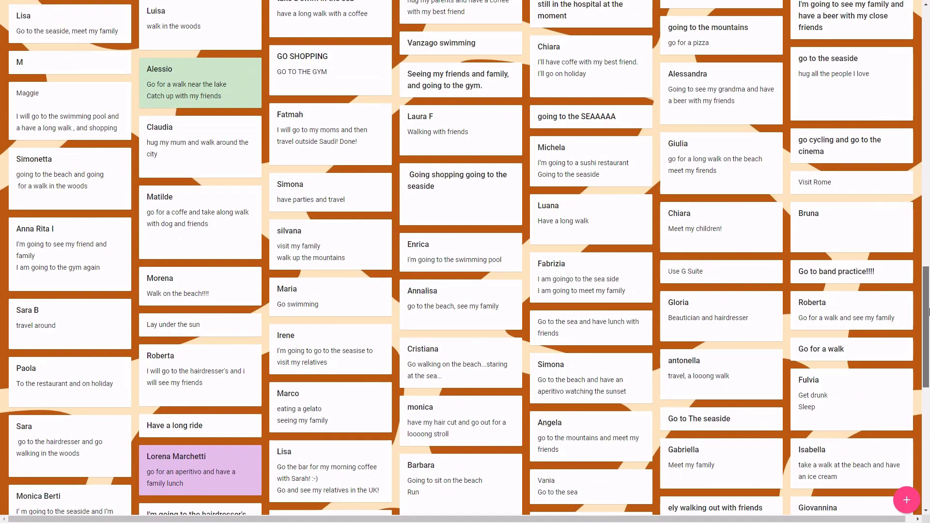
left_click_drag(927, 275, 927, 22)
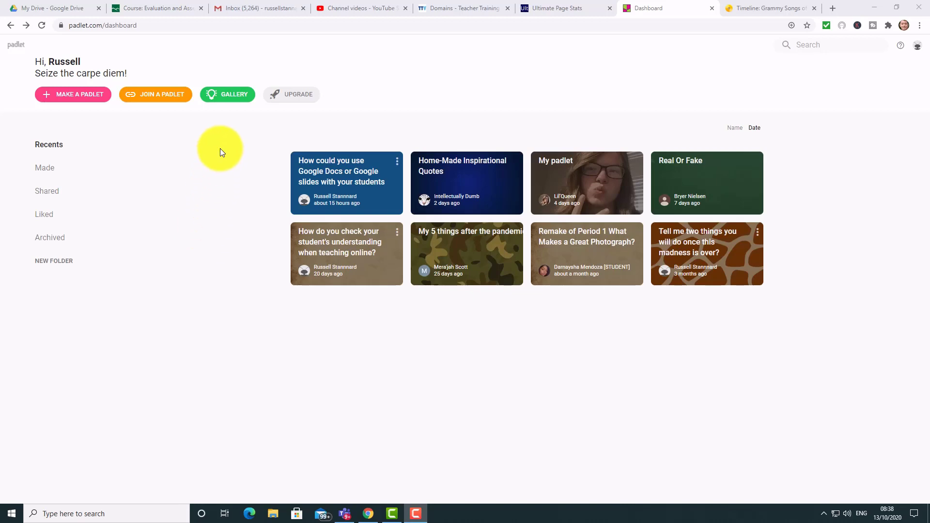
Step: Browse the gallery of example padlets and view the "Timeline: Grammy Songs of the Year 2010-" example
left_click(230, 101)
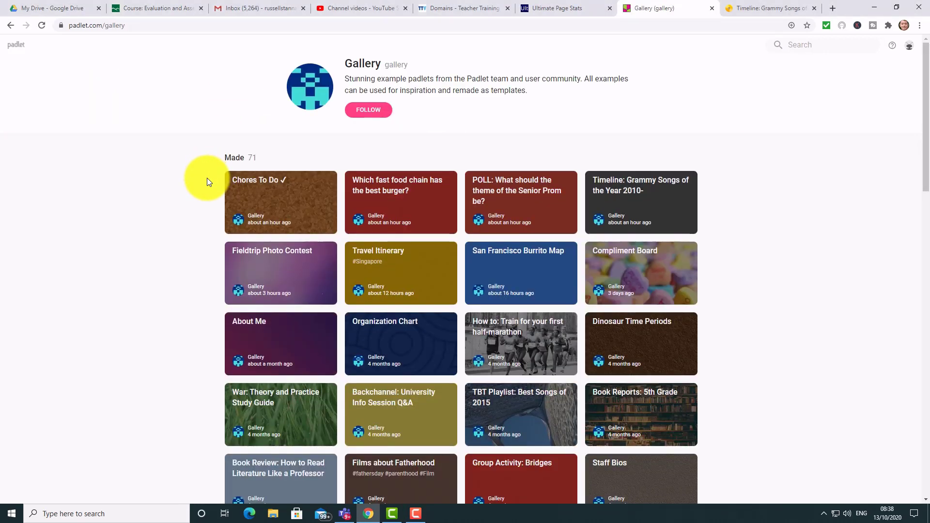
left_click(522, 209)
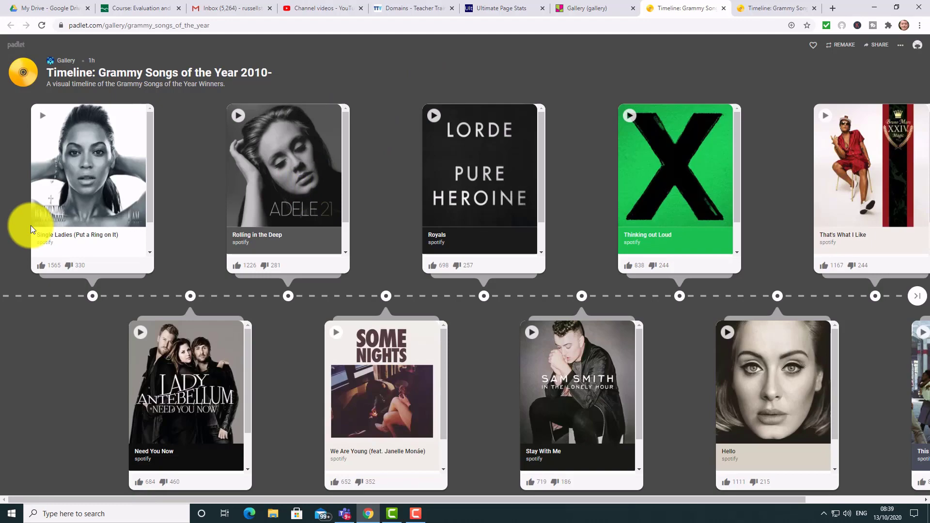
key("alt+Left")
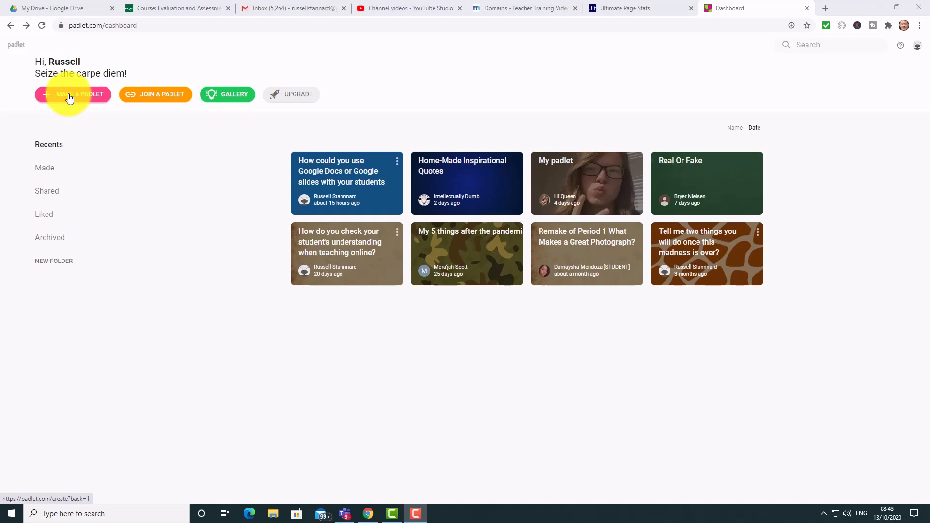
Step: Create a new blank padlet with the Grid layout
left_click(69, 99)
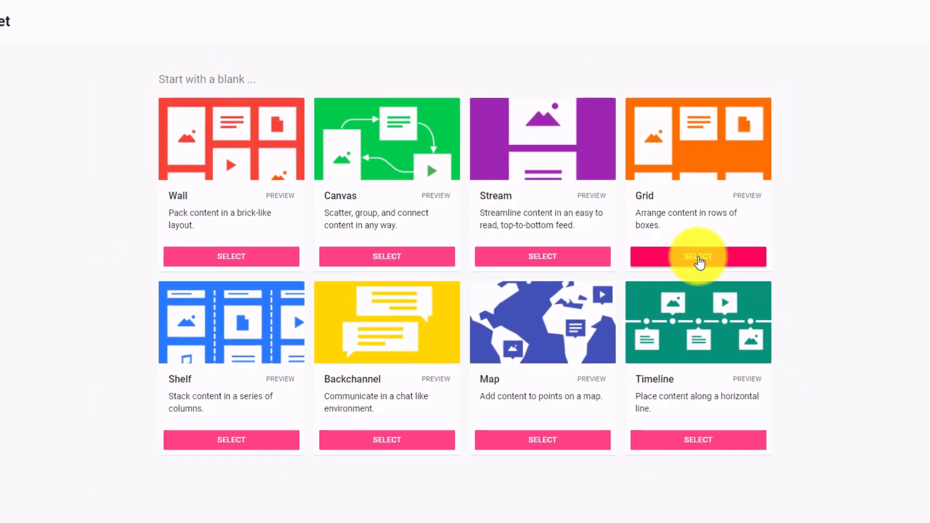
left_click(750, 262)
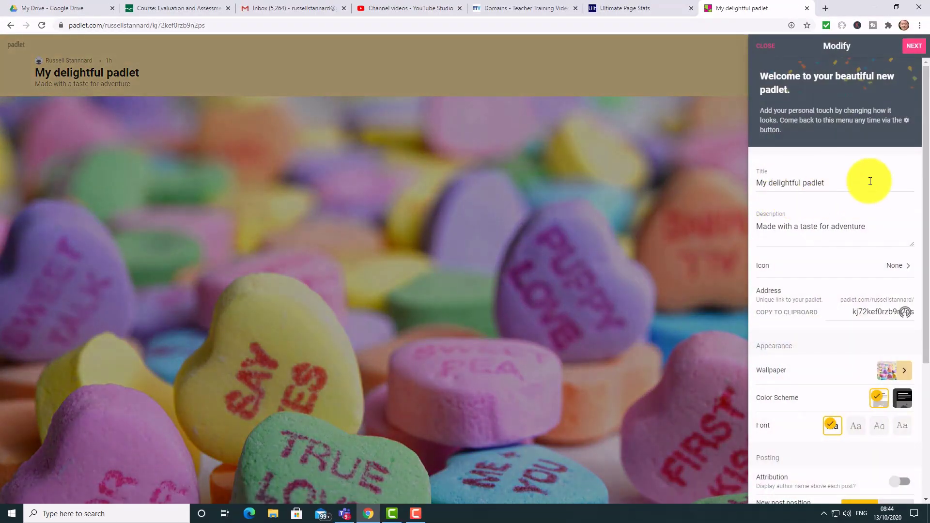
Step: Title the padlet "How are you finding teaching online?" and complete the setup to start posting
left_click(869, 181)
key("BackSpace")
key("BackSpace")
key("BackSpace")
key("BackSpace")
key("BackSpace")
key("BackSpace")
key("BackSpace")
key("BackSpace")
key("BackSpace")
key("BackSpace")
key("BackSpace")
key("BackSpace")
key("BackSpace")
key("BackSpace")
key("BackSpace")
key("BackSpace")
key("BackSpace")
key("BackSpace")
key("BackSpace")
key("BackSpace")
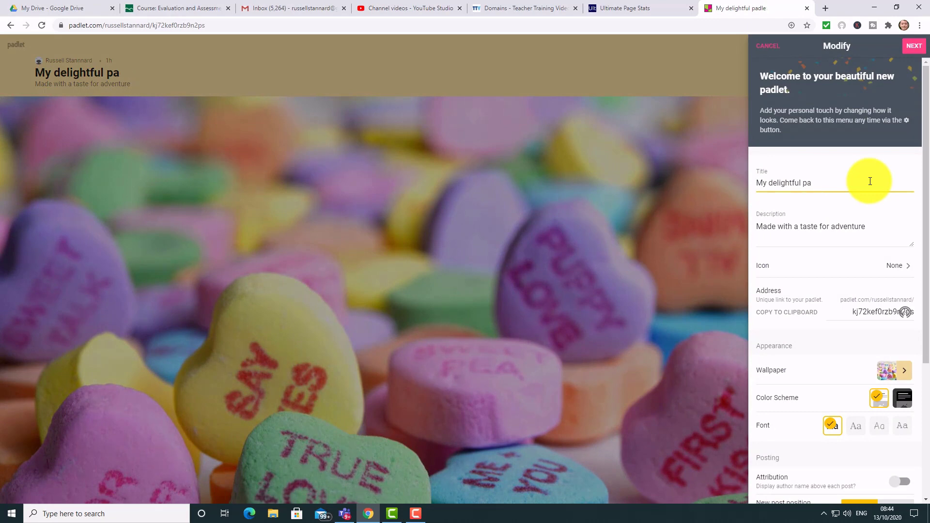
type("How")
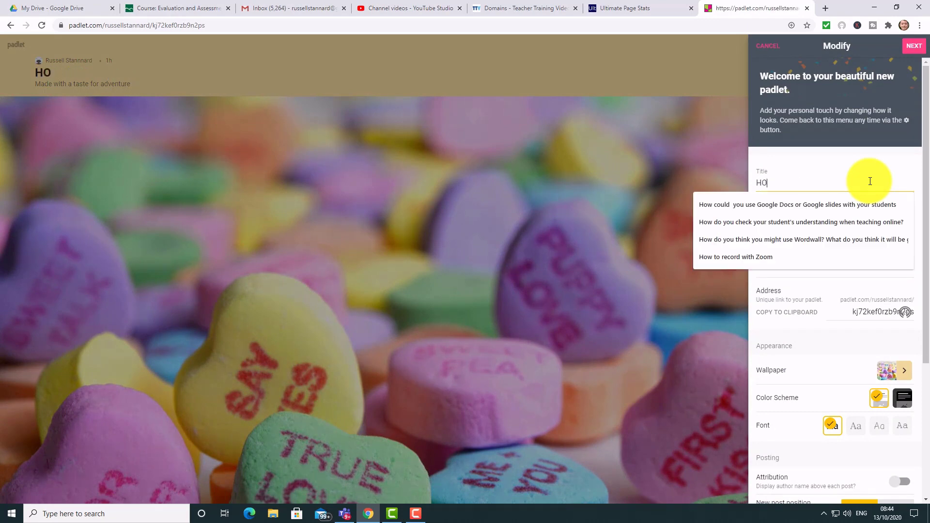
key("BackSpace")
type("w ar")
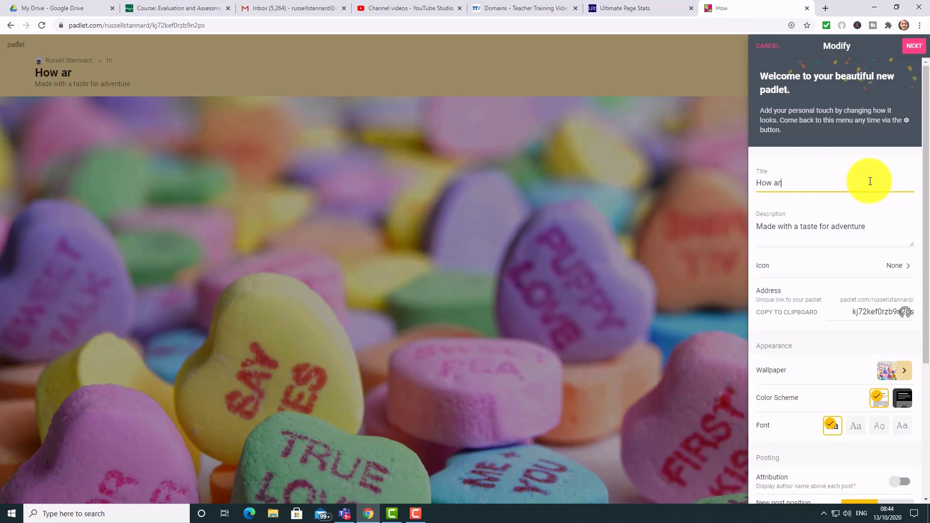
type("e you finding ")
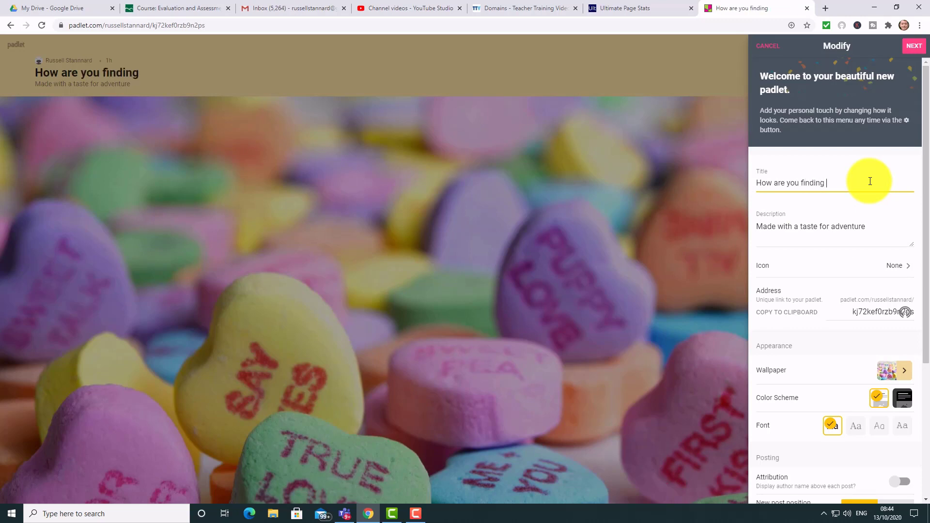
type("teaching ")
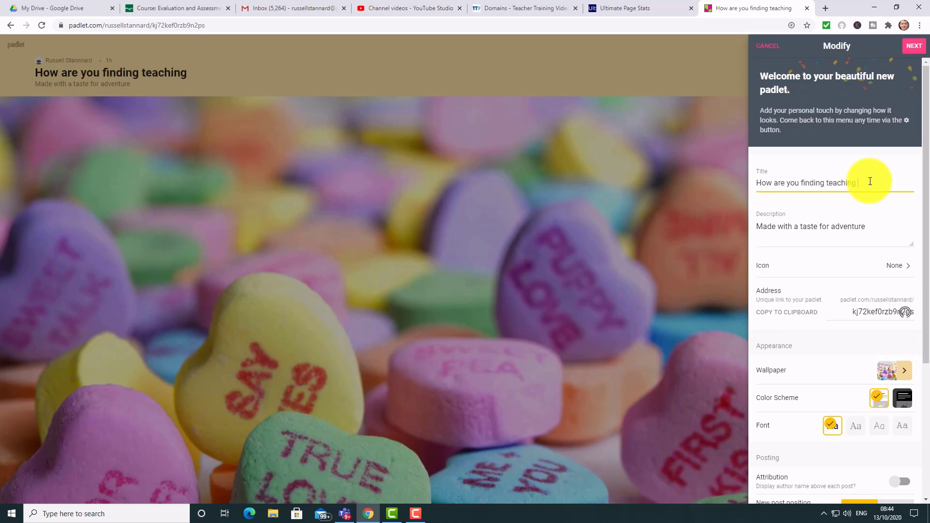
type("online?")
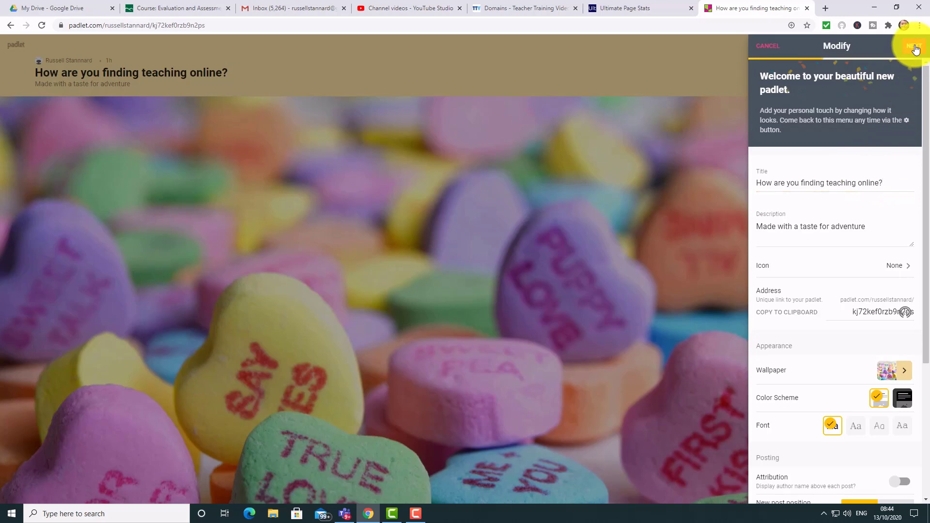
left_click(913, 47)
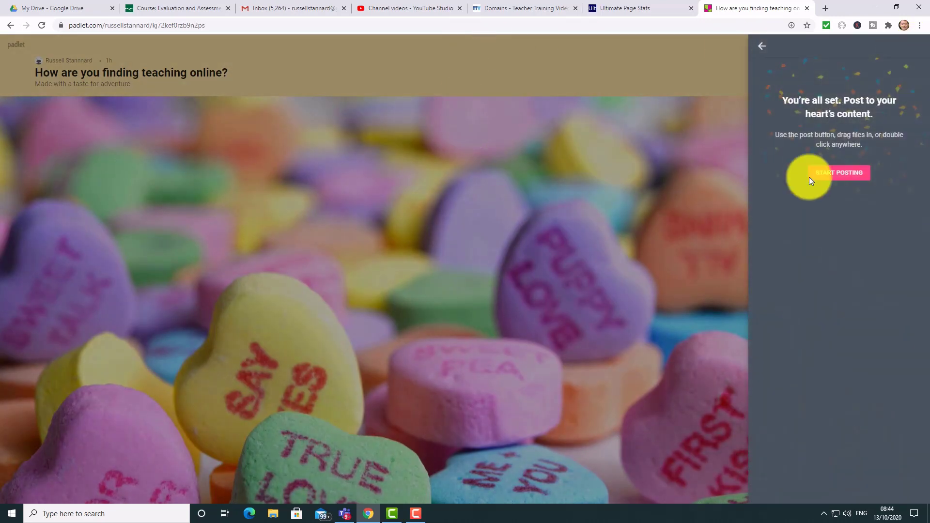
left_click(851, 170)
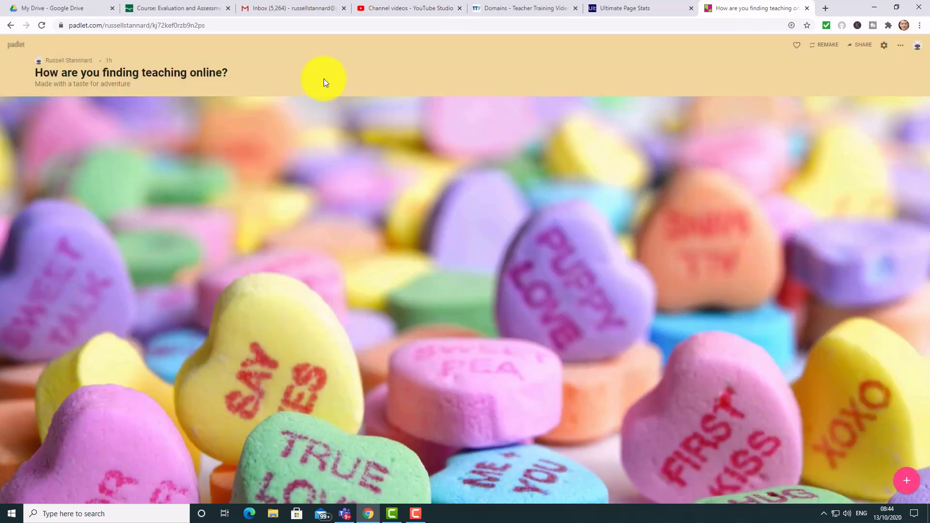
Step: Copy the full web address of the new padlet
left_click(180, 26)
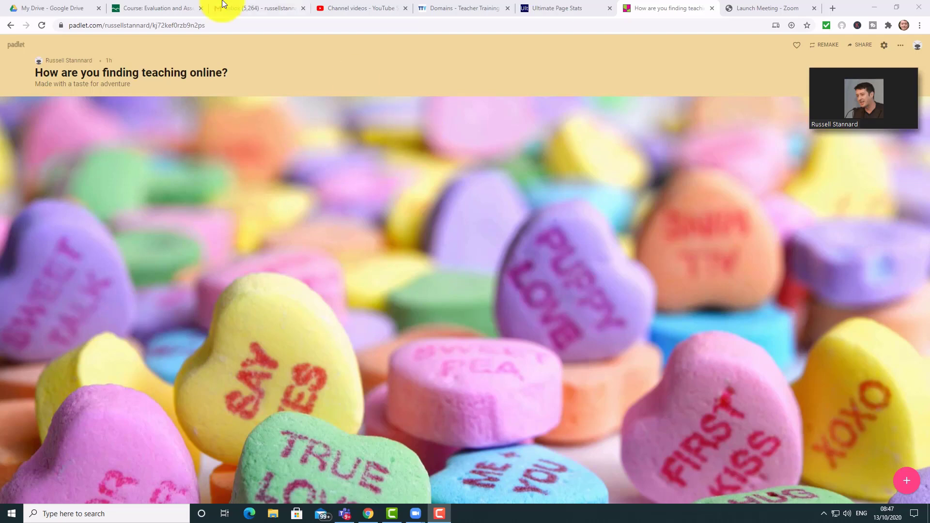
left_click(158, 24)
left_click(158, 24)
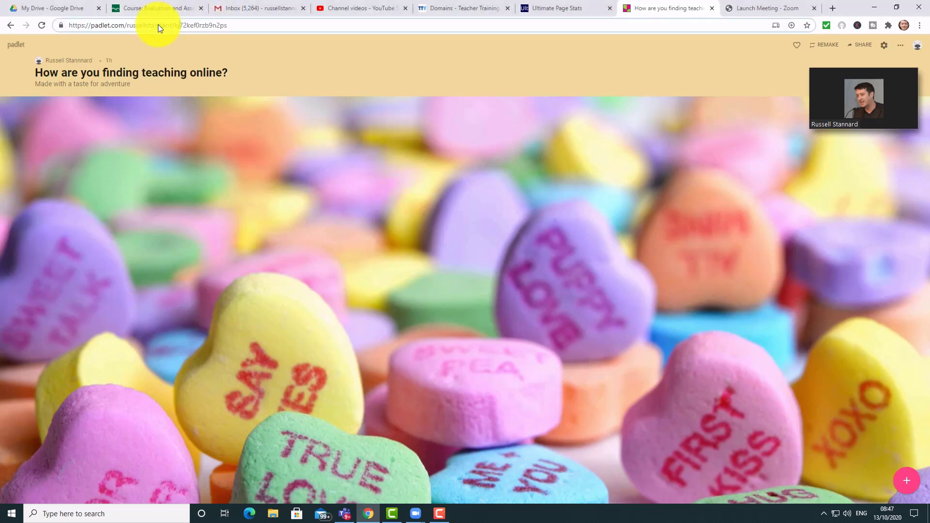
left_click_drag(257, 24, 68, 22)
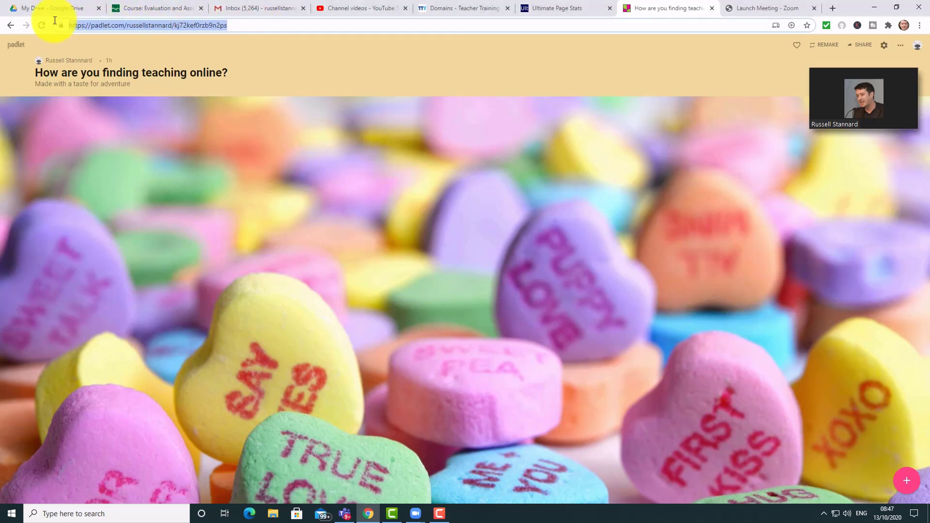
right_click(127, 27)
left_click(156, 92)
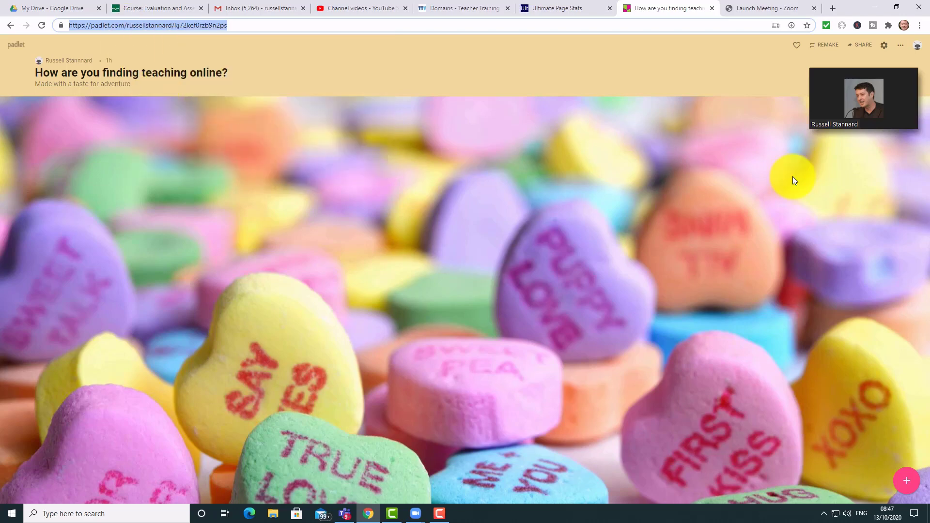
mouse_move(903, 84)
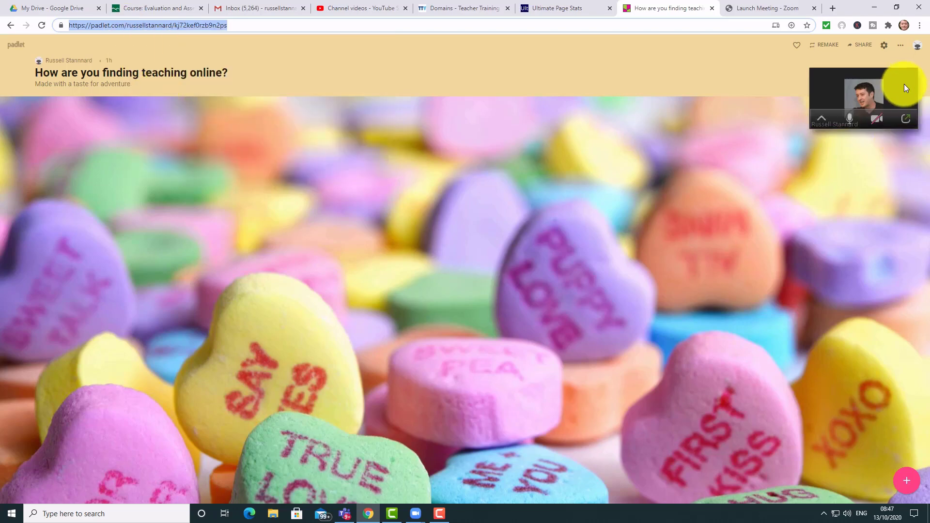
left_click(904, 119)
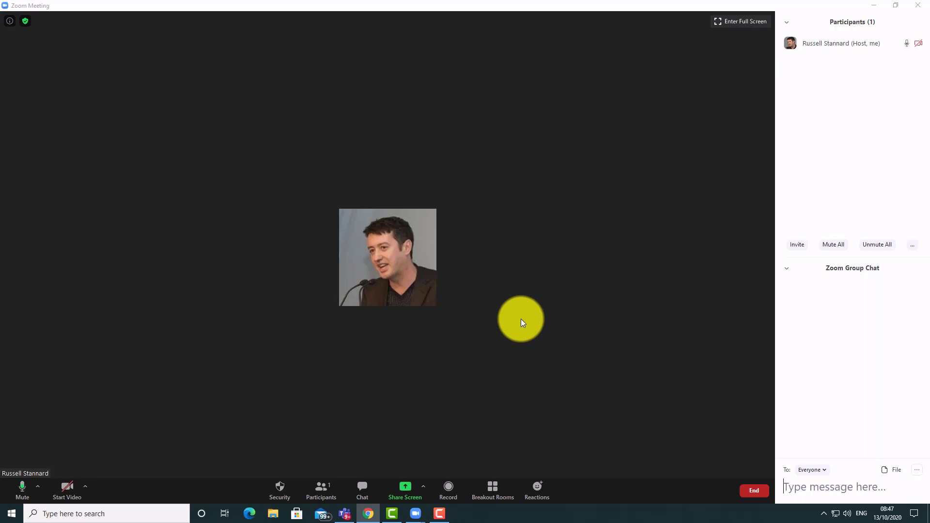
left_click(875, 5)
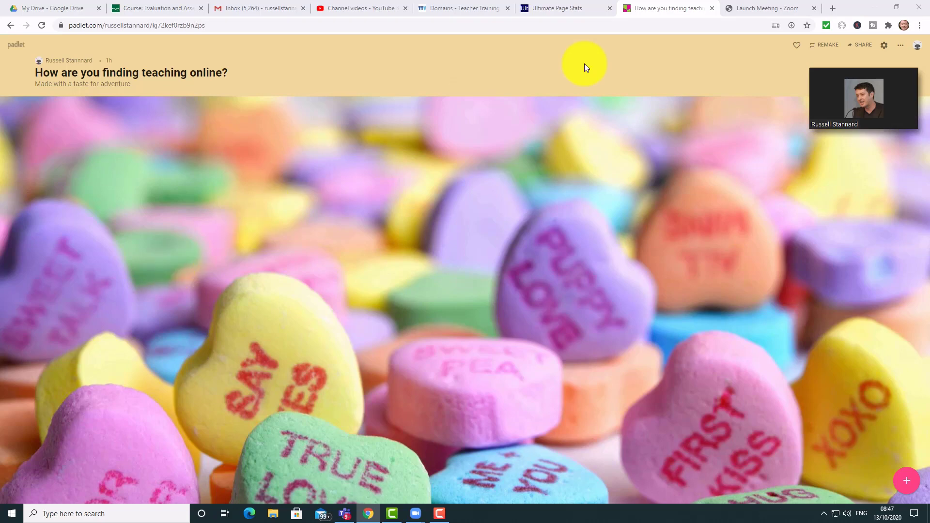
Step: Switch to the Zoom meeting and send the copied padlet link to everyone in the group chat
mouse_move(859, 84)
left_click(905, 120)
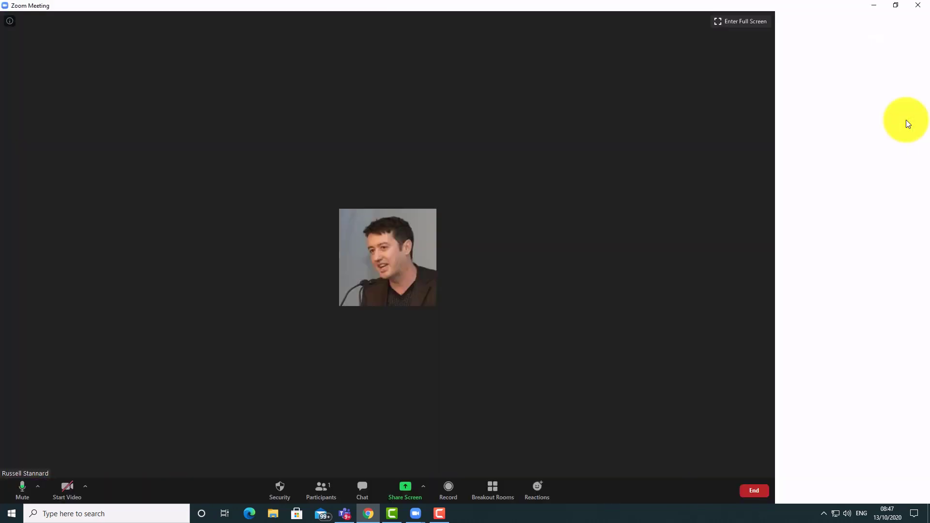
left_click(365, 490)
left_click(365, 490)
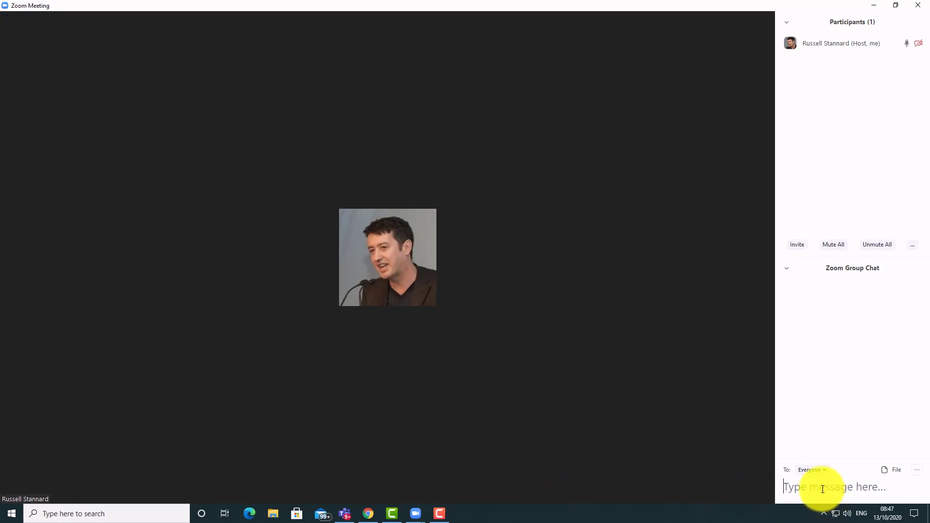
key("ctrl+v")
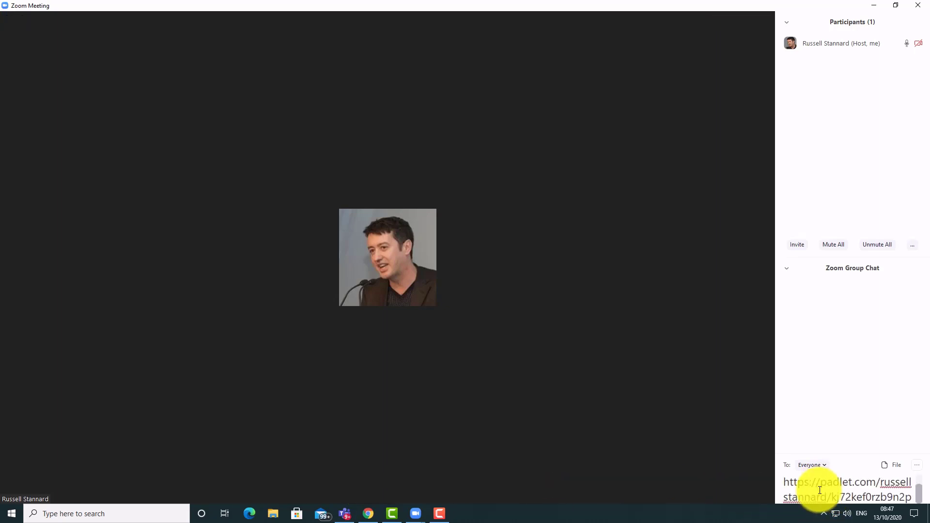
key("Return")
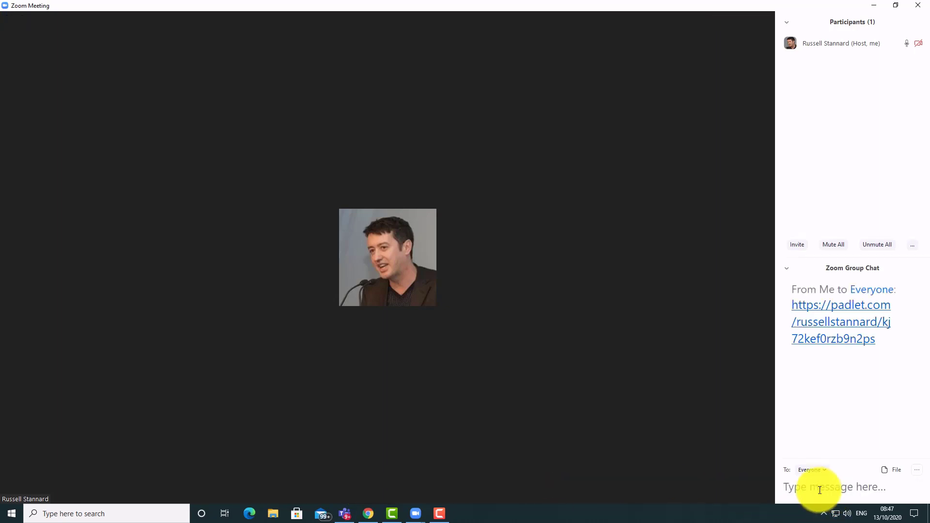
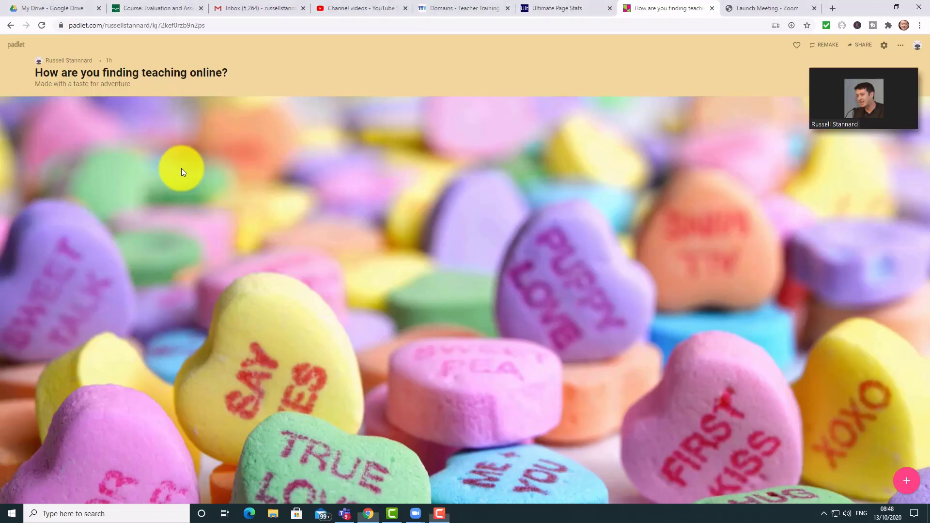
Step: Add a post to the padlet with the author's first name as title and random placeholder letters as body text
key("c")
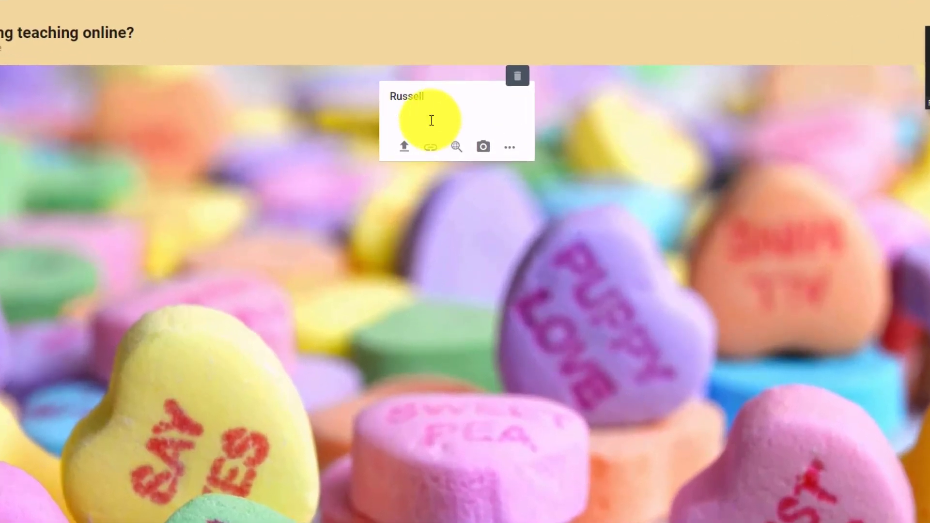
left_click(417, 119)
type("flsjdaflkhsaflsahflskahfslfhslkfhsakfhsakfhslkfhsafklhsalfkhsa")
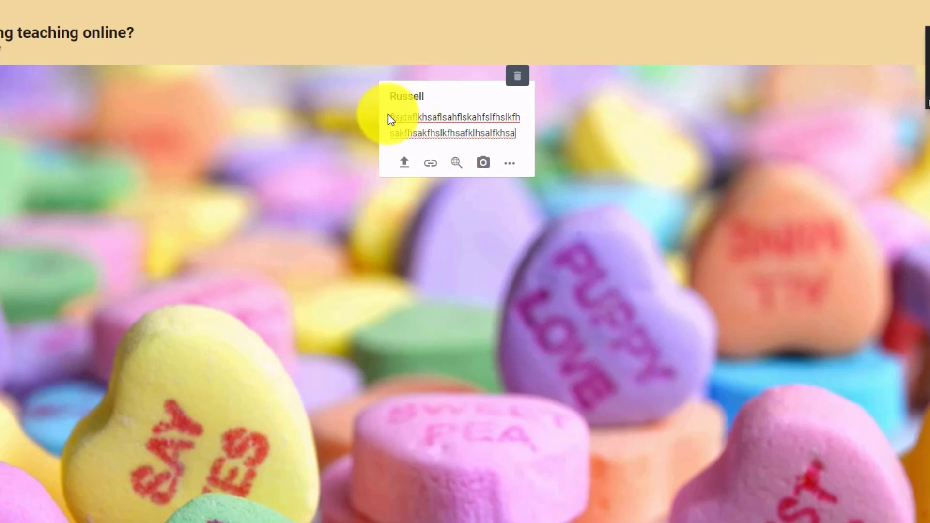
type("sdjfaksfsfhsafhslfhl")
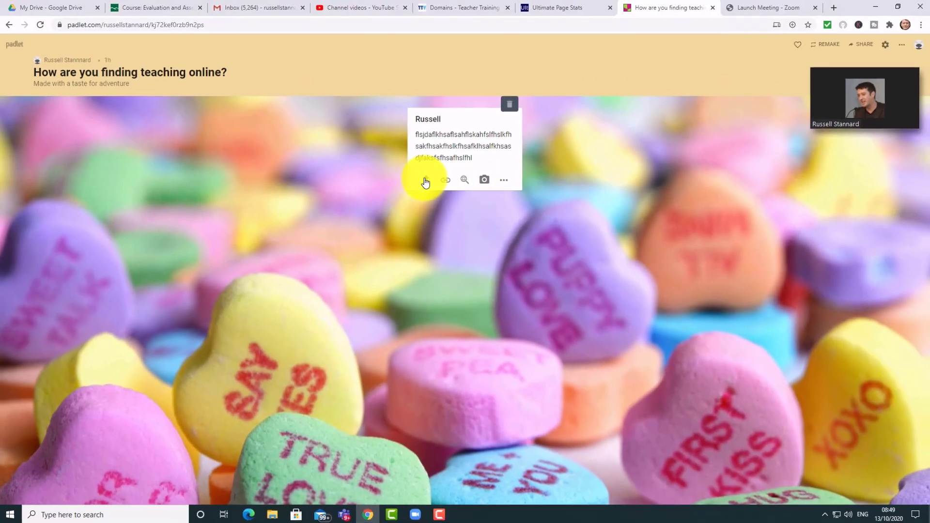
Step: Attach the picture of the man in a white shirt from the padlet drive to the post, and remove it again
left_click(425, 183)
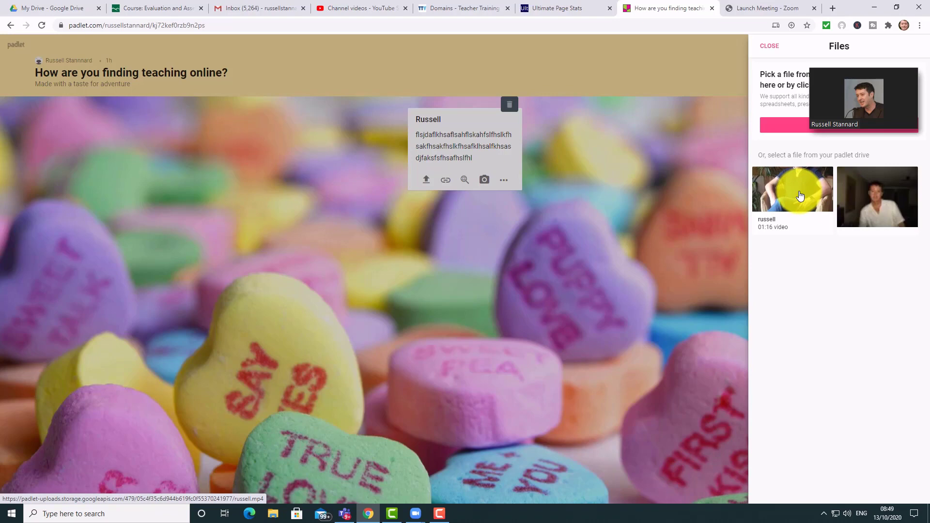
left_click(877, 204)
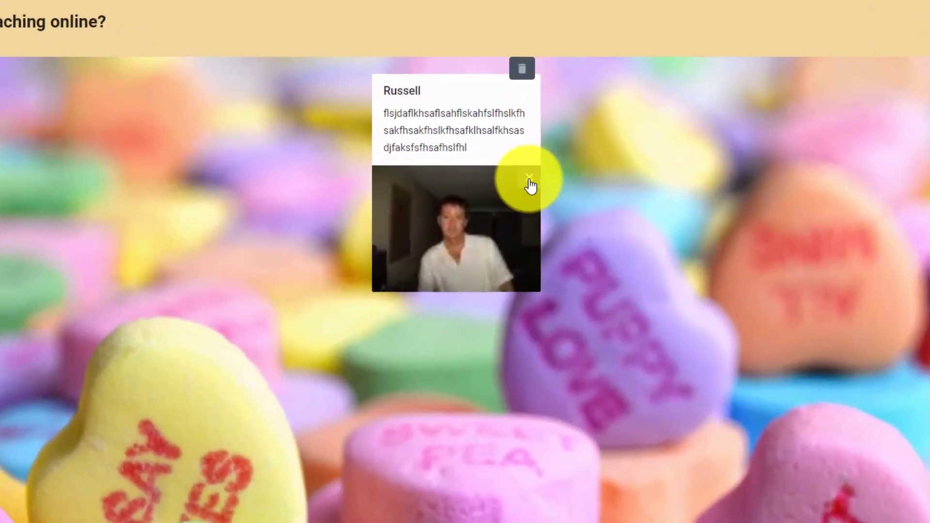
left_click(528, 179)
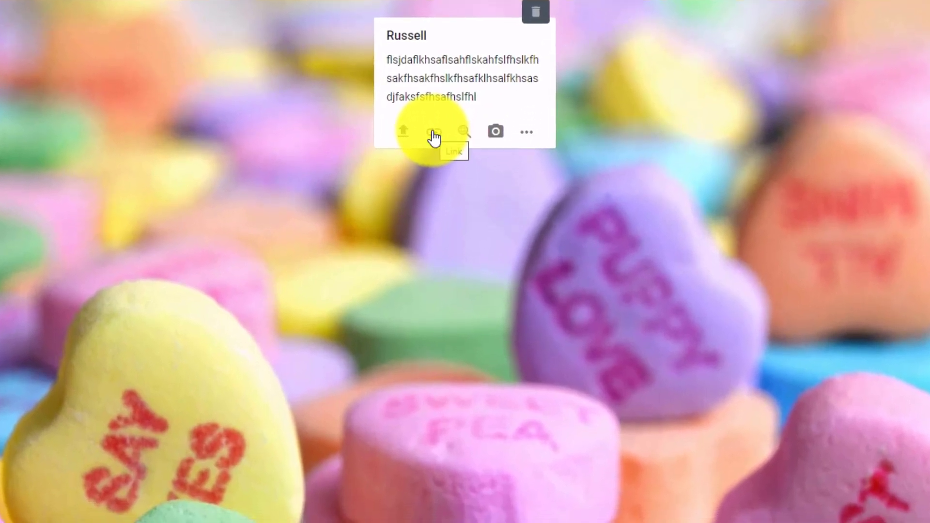
Step: Attach the home page address of teachertrainingvideos.com to the post as a link, and remove it again
left_click(434, 133)
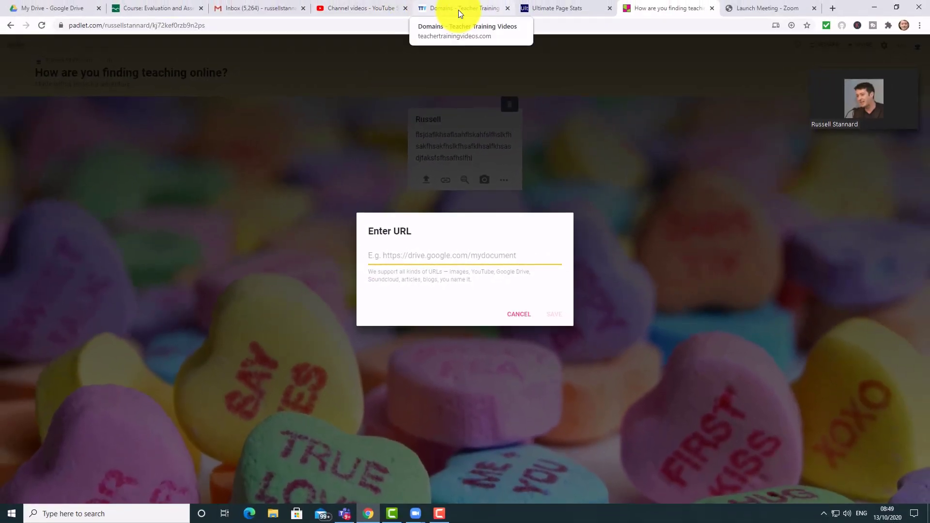
left_click(459, 10)
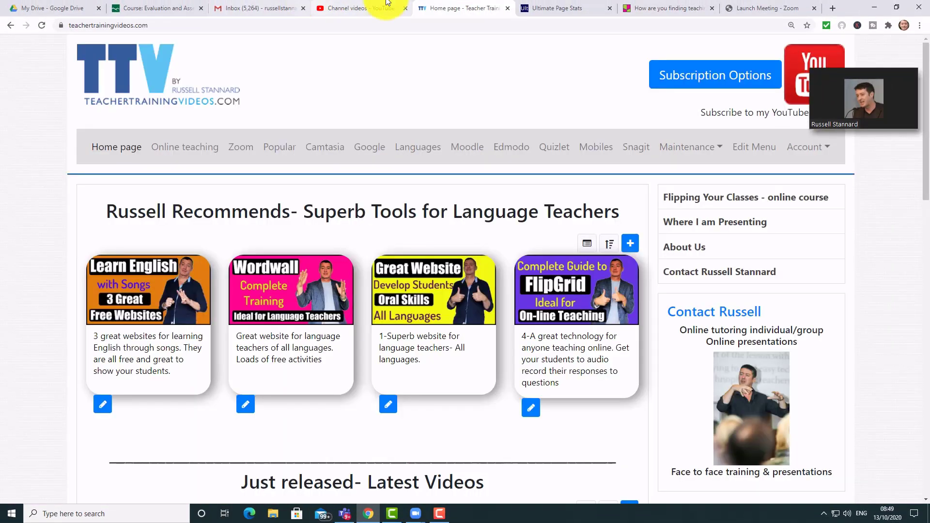
left_click(114, 25)
right_click(114, 24)
left_click(146, 86)
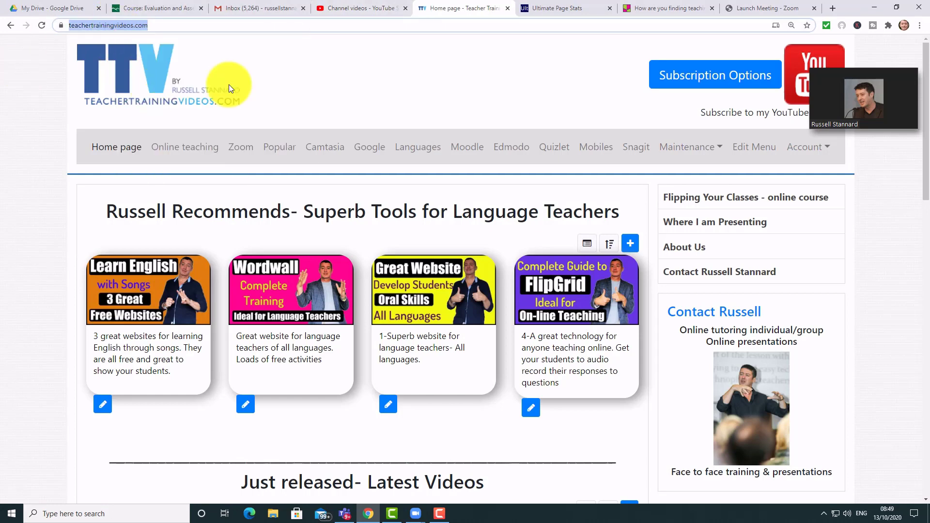
left_click(660, 7)
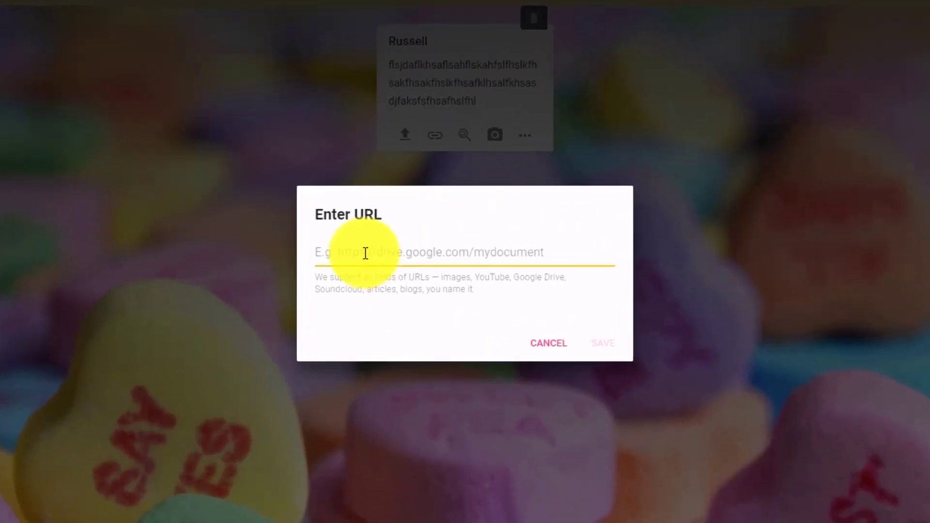
key("ctrl+v")
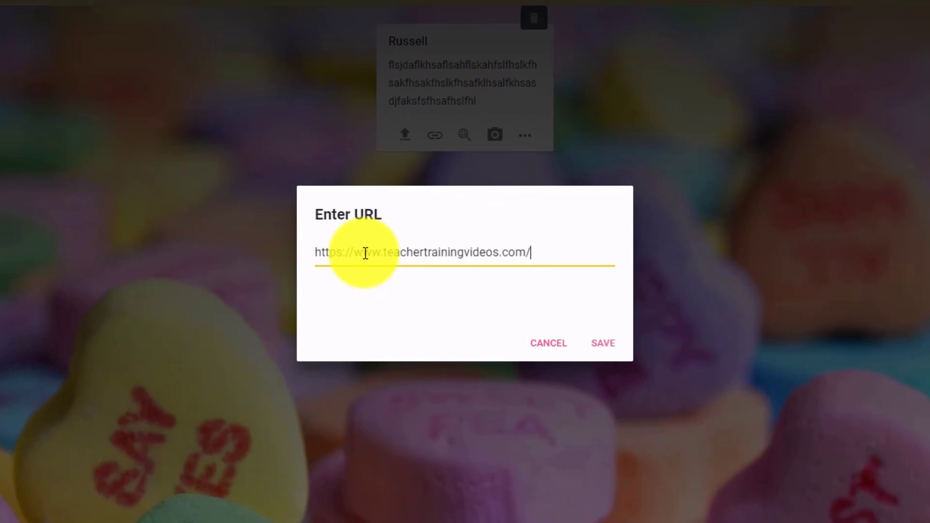
left_click(598, 345)
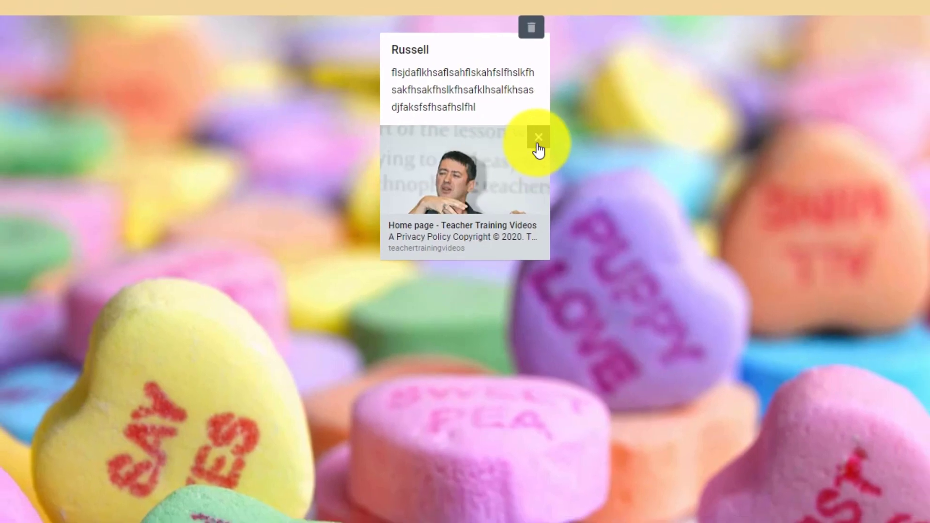
left_click(540, 133)
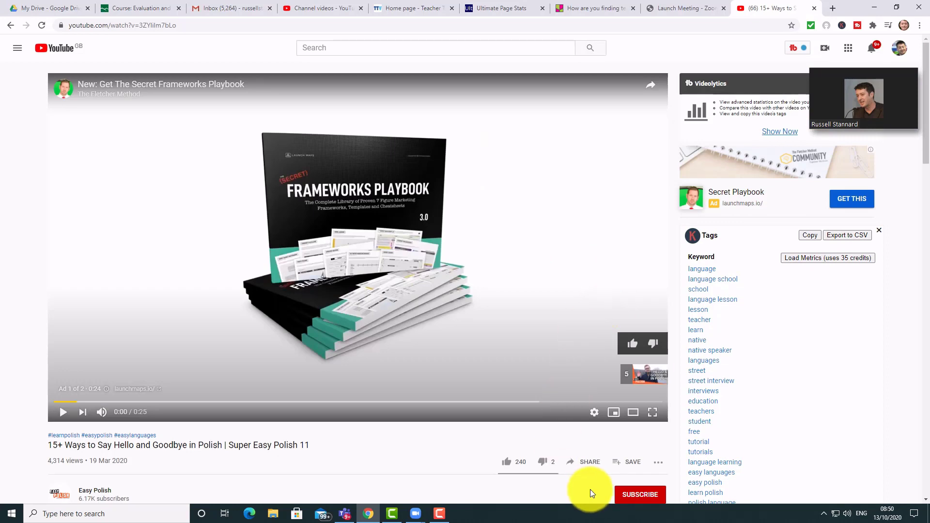
Step: Copy the share link of the YouTube video "15+ Ways to Say Hello and Goodbye in Polish" and attach it to the padlet post
left_click(591, 464)
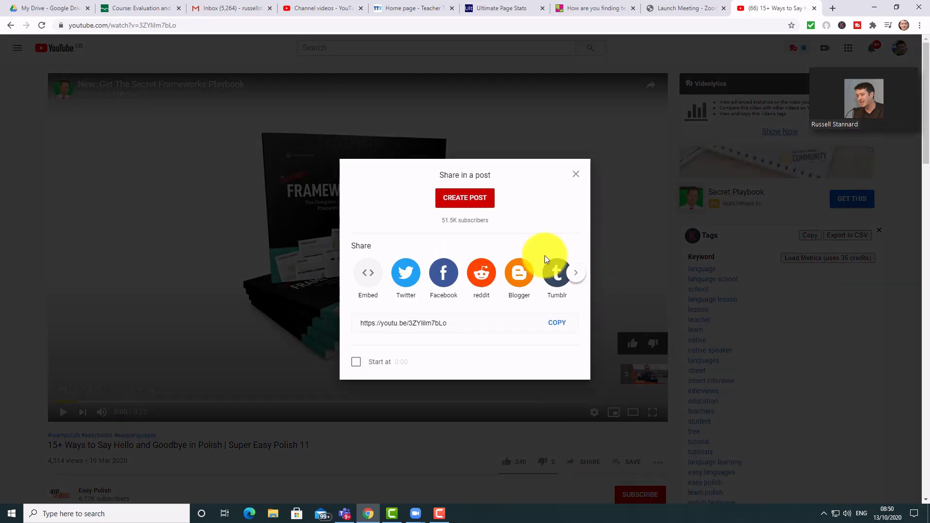
left_click(559, 323)
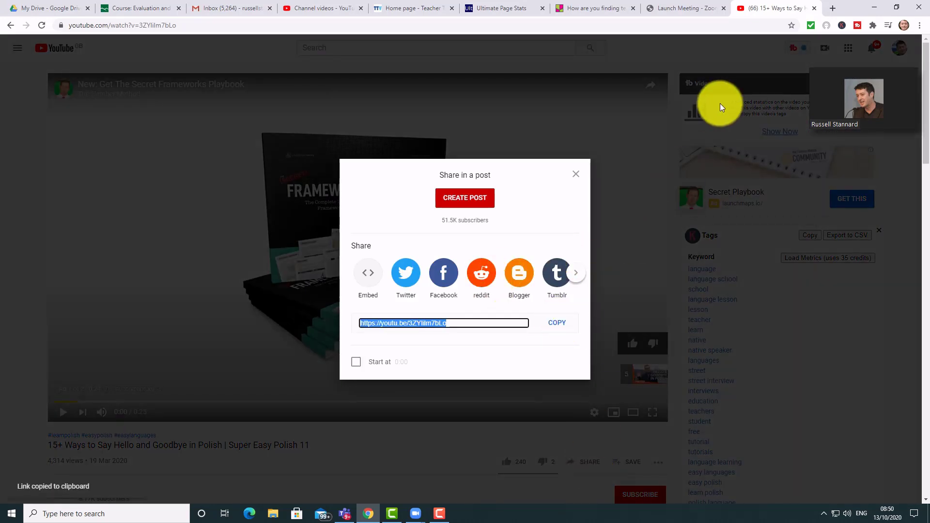
left_click(598, 5)
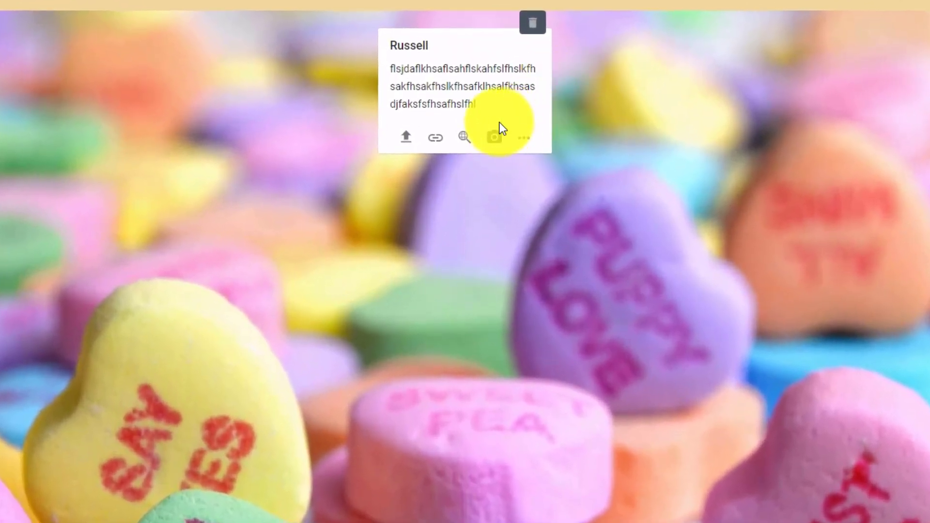
left_click(436, 141)
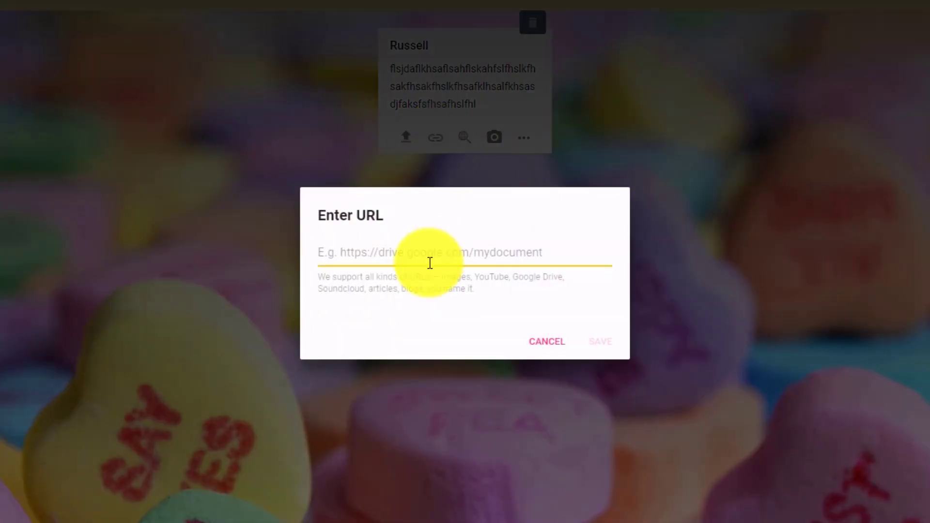
key("ctrl+v")
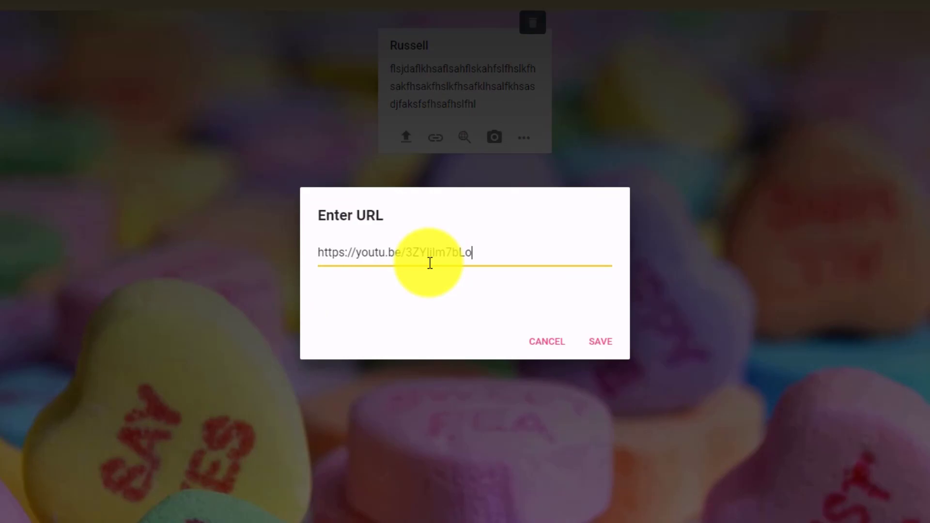
left_click(603, 344)
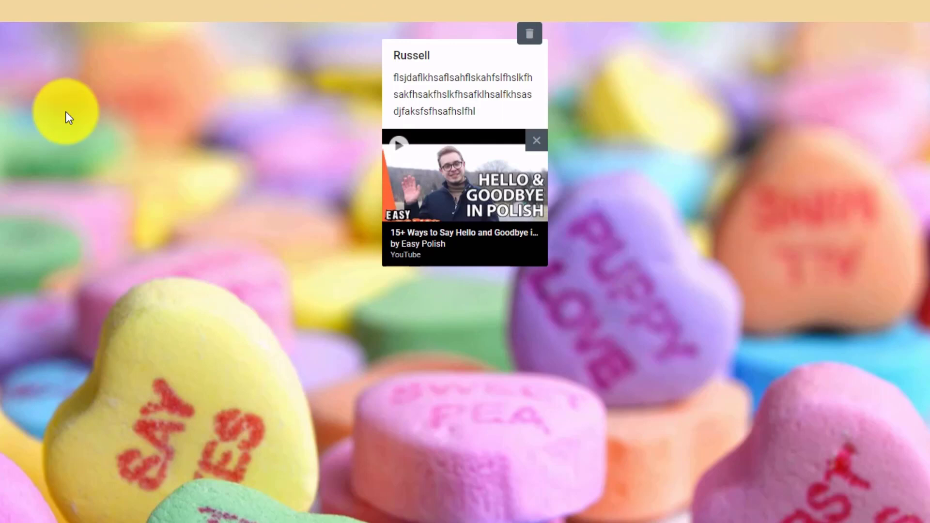
Step: Add a second post titled with the author's first name and record a voice message for it with the HD Pro Webcam C920 microphone
double_click(65, 111)
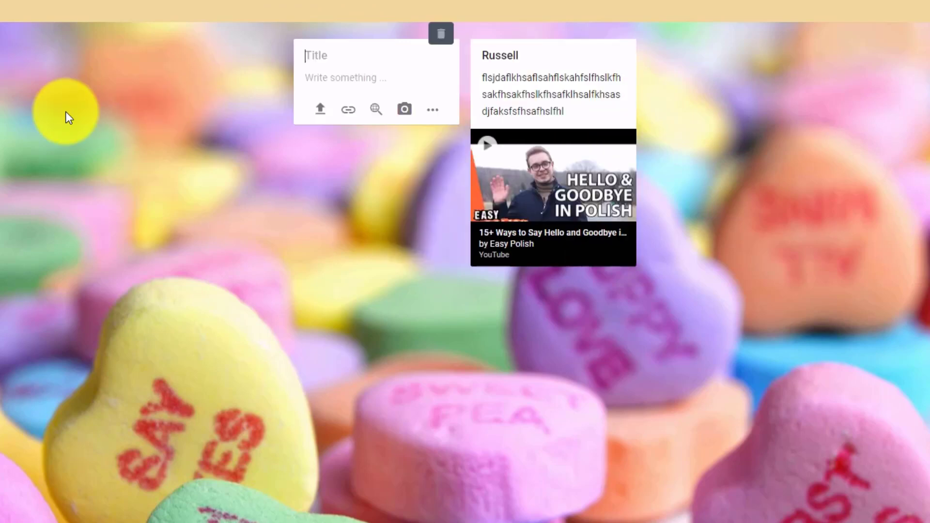
type("Russell")
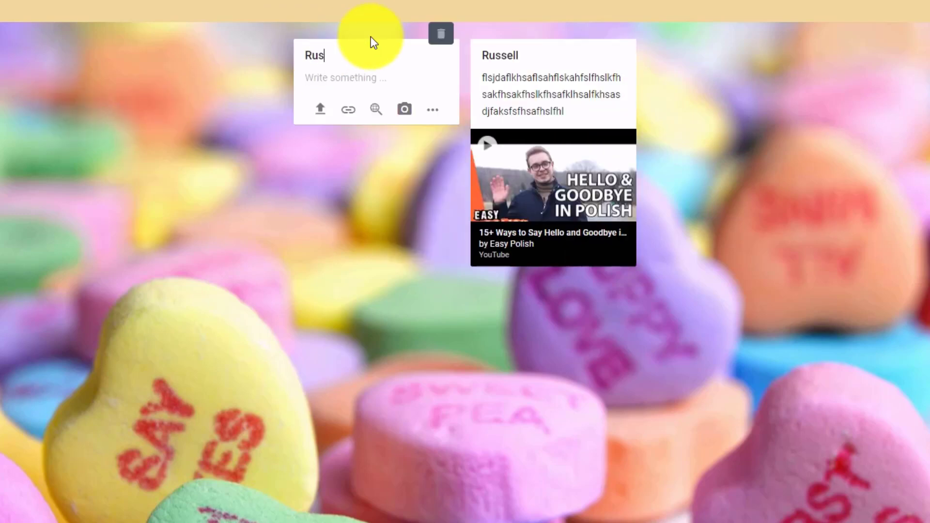
left_click(435, 113)
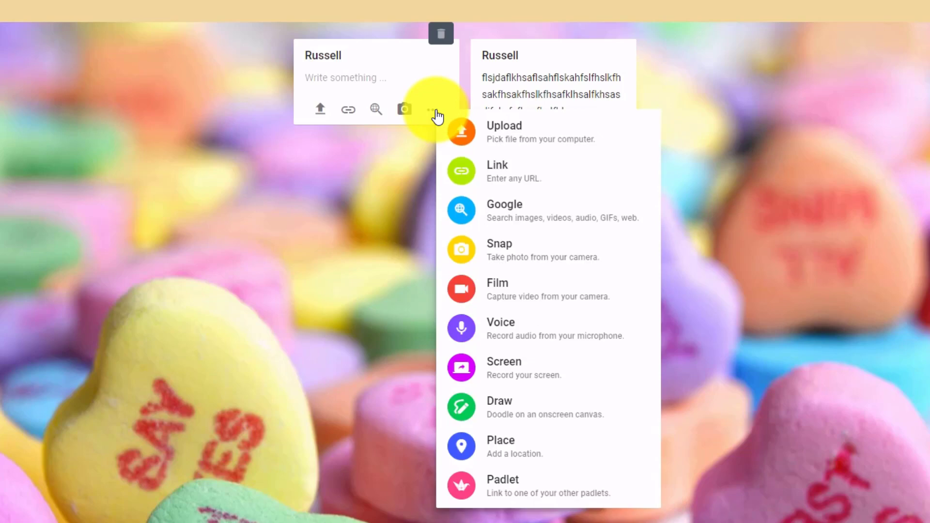
left_click(525, 337)
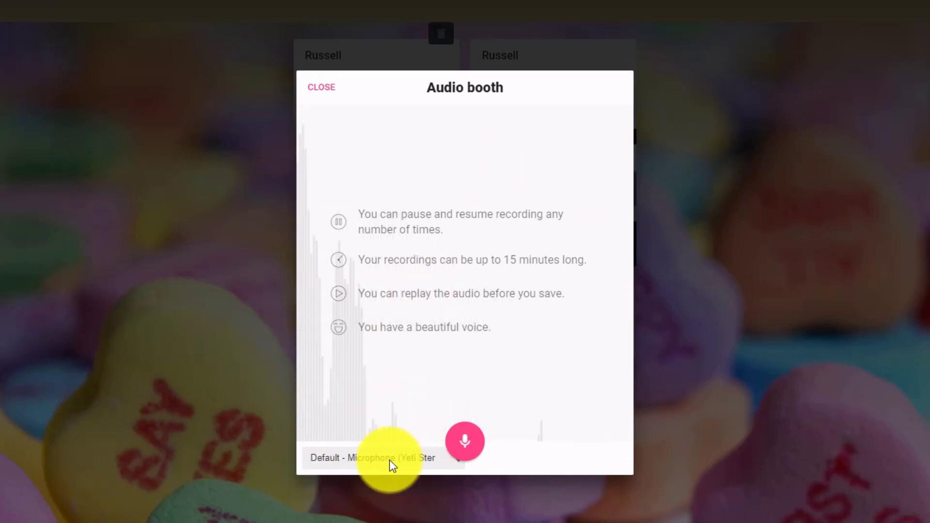
left_click(457, 461)
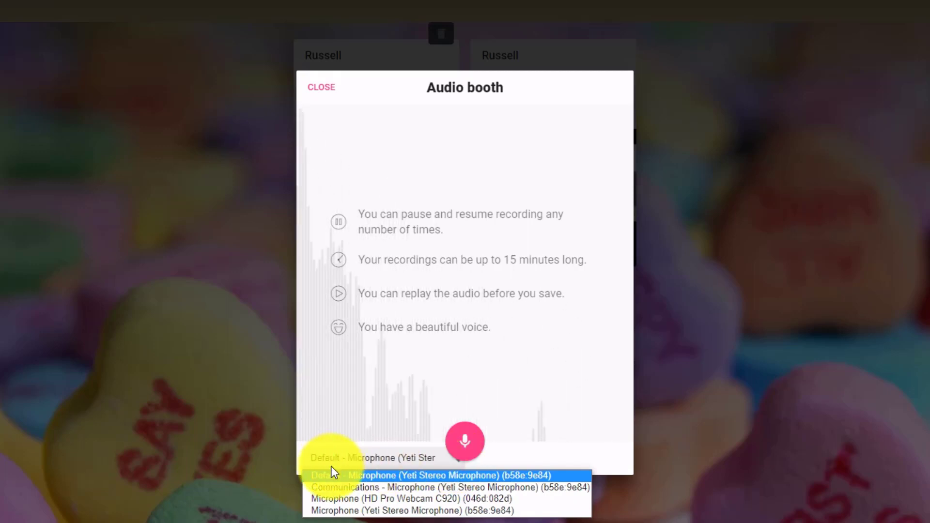
left_click(345, 499)
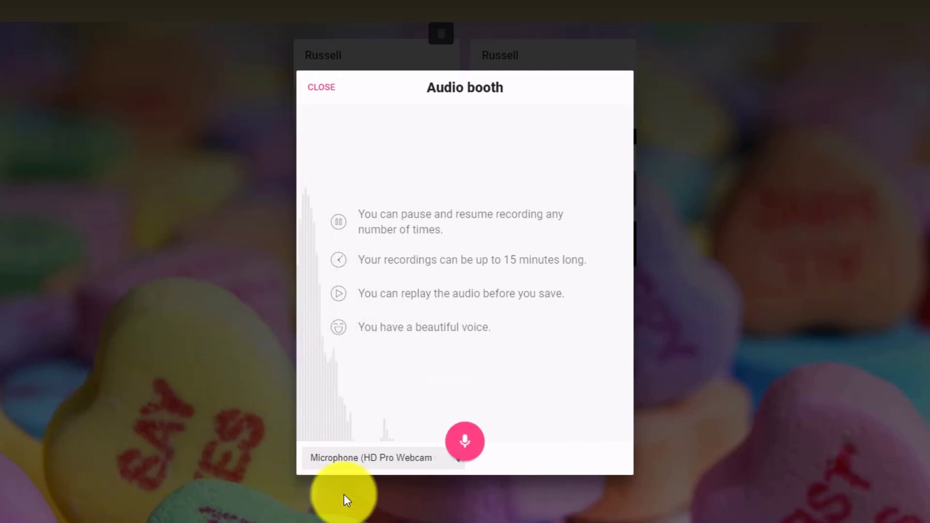
left_click(462, 444)
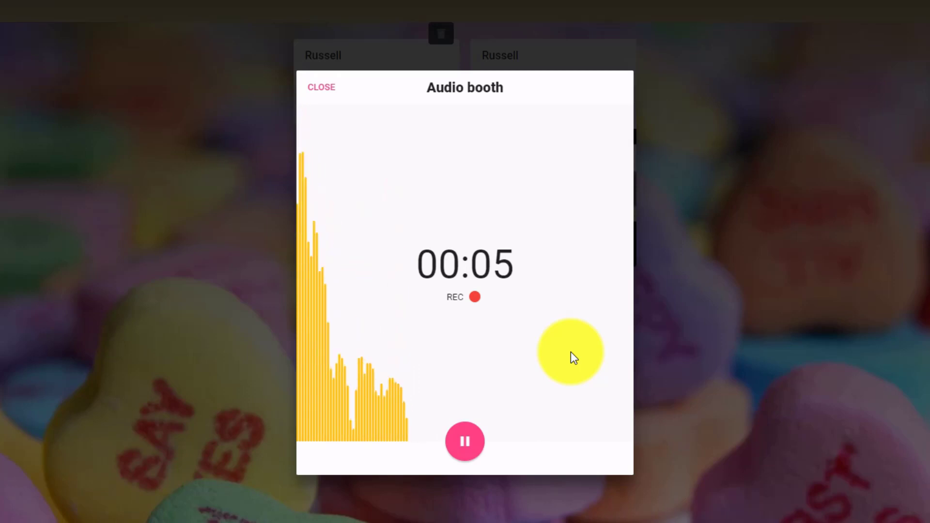
left_click(465, 442)
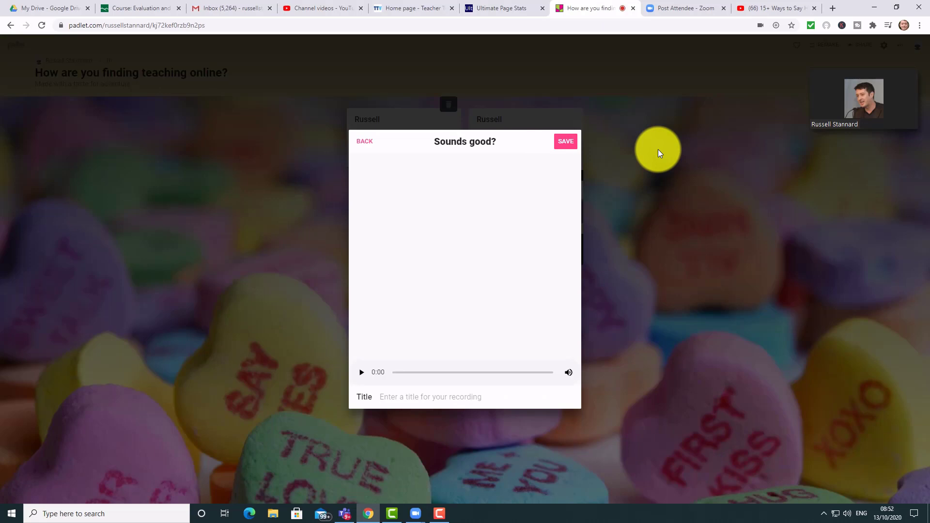
Step: Play back the voice recording, title it as the author's ideas, and save it to the post
left_click(361, 374)
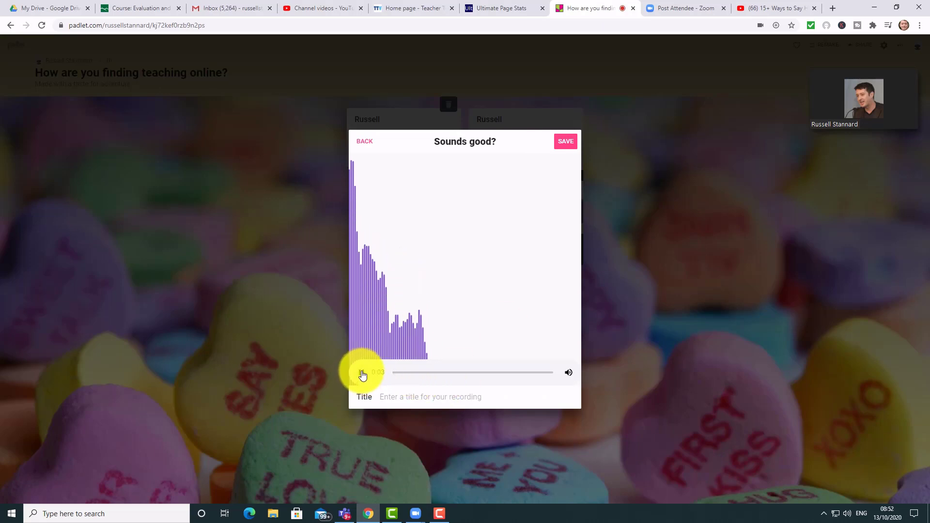
left_click(410, 399)
type("Russell's ideas")
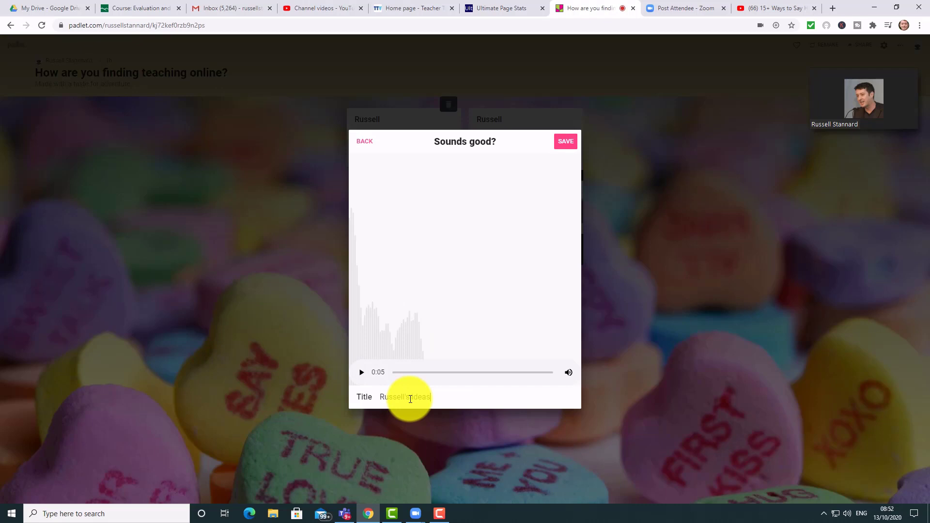
left_click(567, 142)
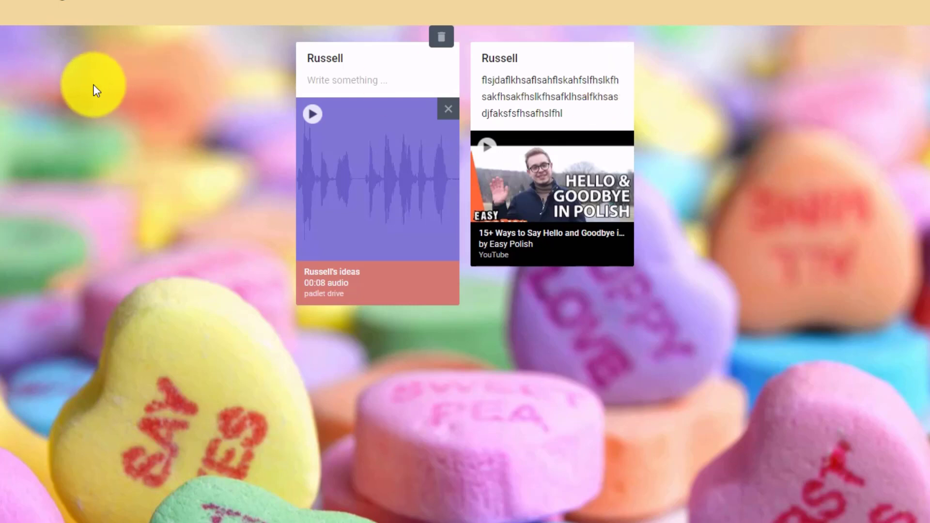
Step: Add a third post titled with the author's first name and attach a freehand drawing of two black lines and one yellow line
double_click(57, 63)
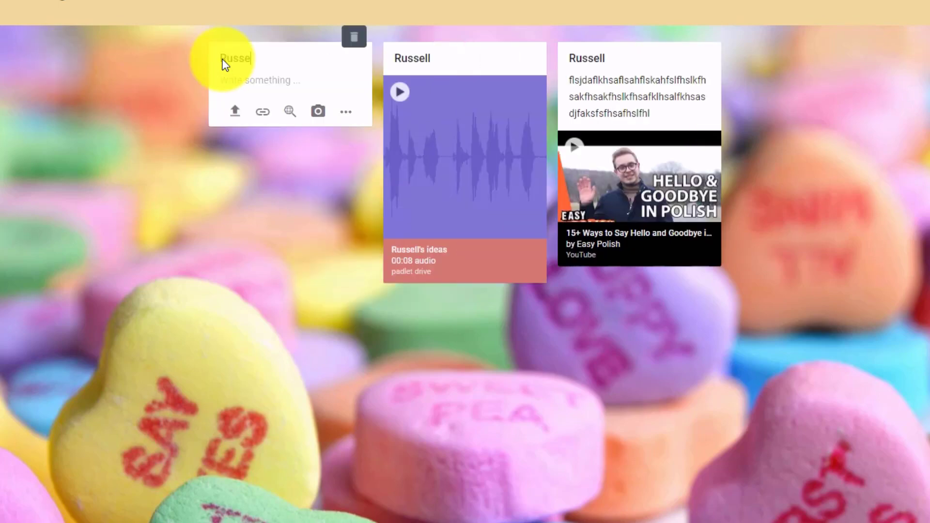
left_click(226, 78)
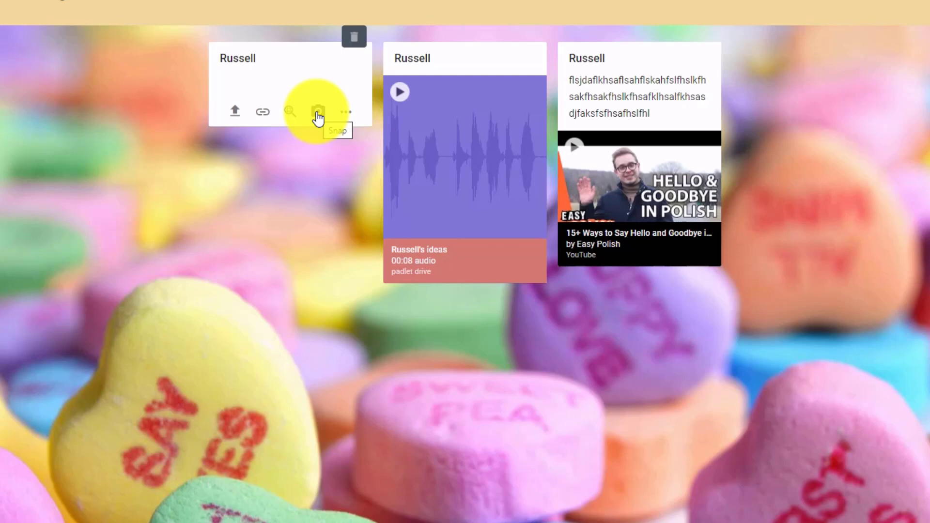
left_click(342, 116)
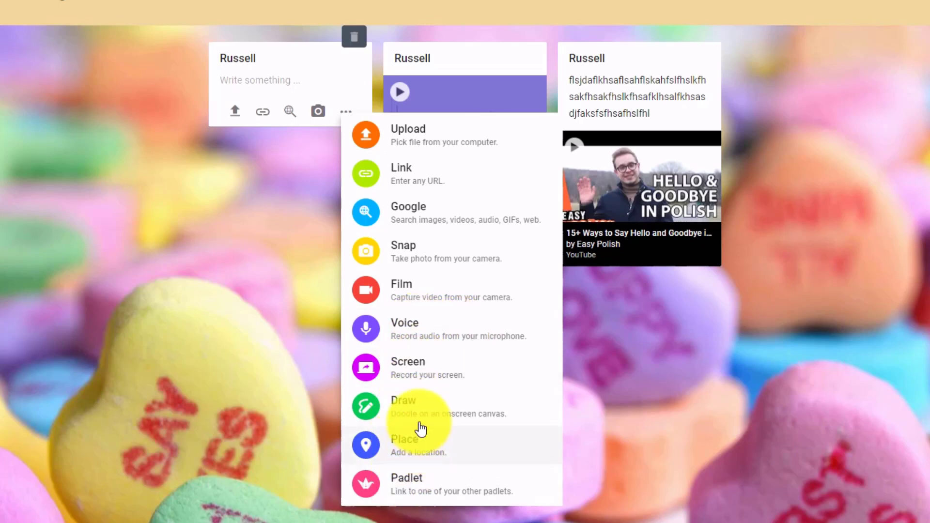
left_click(415, 409)
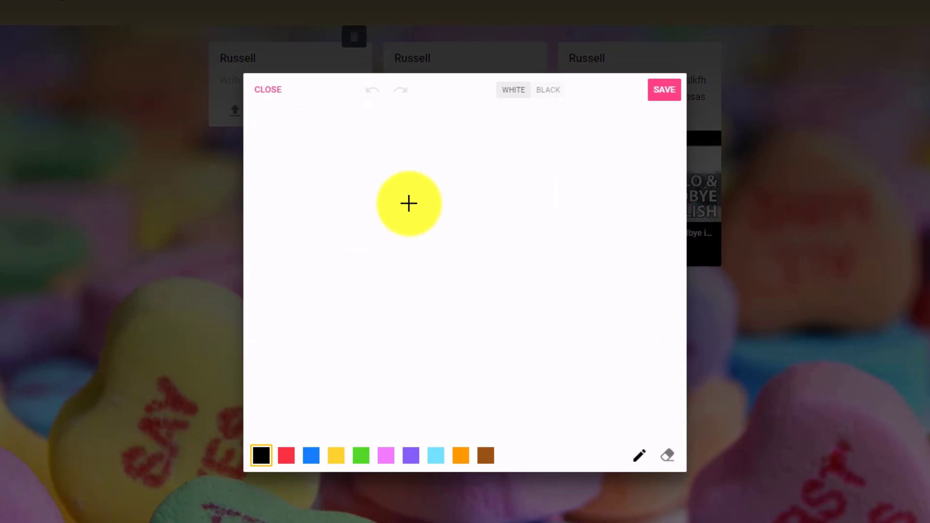
mouse_move(407, 204)
left_mouse_down()
mouse_move(504, 245)
mouse_move(350, 270)
left_mouse_up()
mouse_move(329, 160)
left_mouse_down()
mouse_move(546, 288)
mouse_move(359, 317)
left_mouse_up()
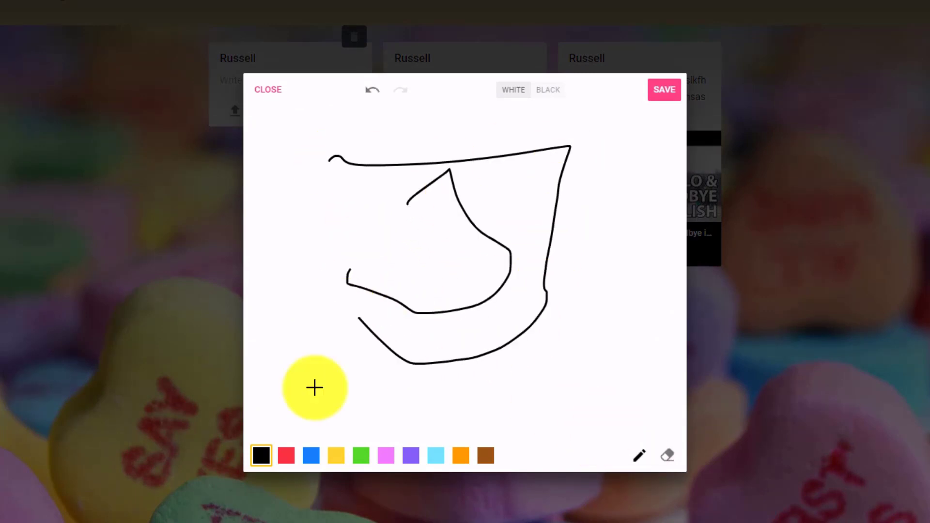
left_click(336, 455)
left_click_drag(298, 308, 440, 356)
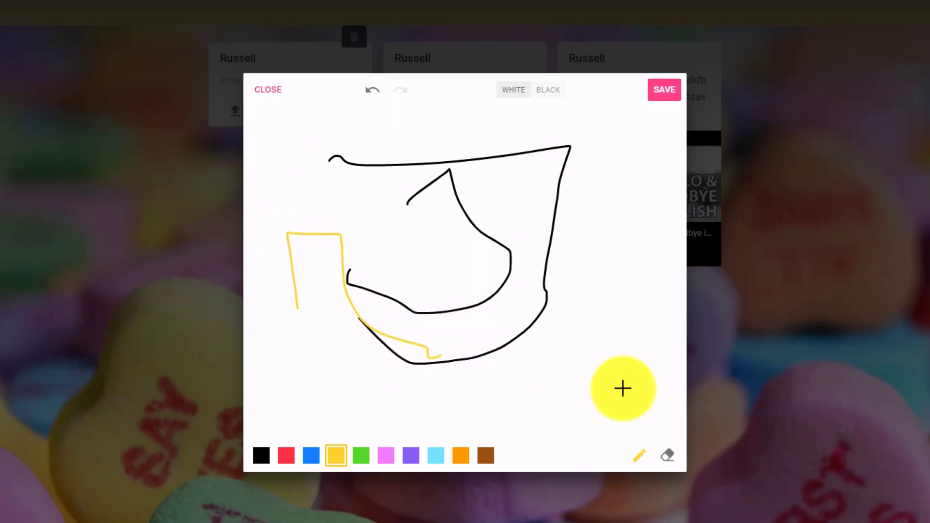
left_click(664, 90)
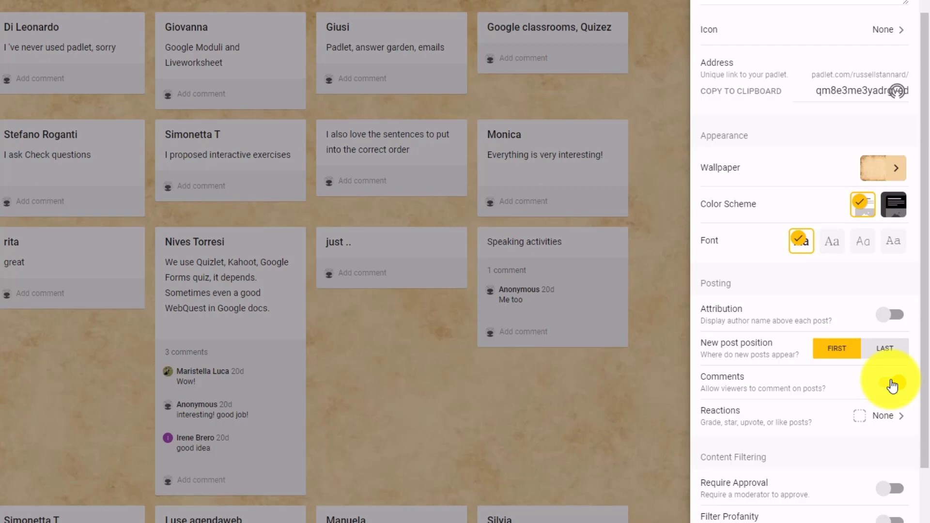
Step: Review the reaction types available for posts in the settings of the padlet about checking students' understanding, and return to the main settings
scroll(893, 426, "down", 2)
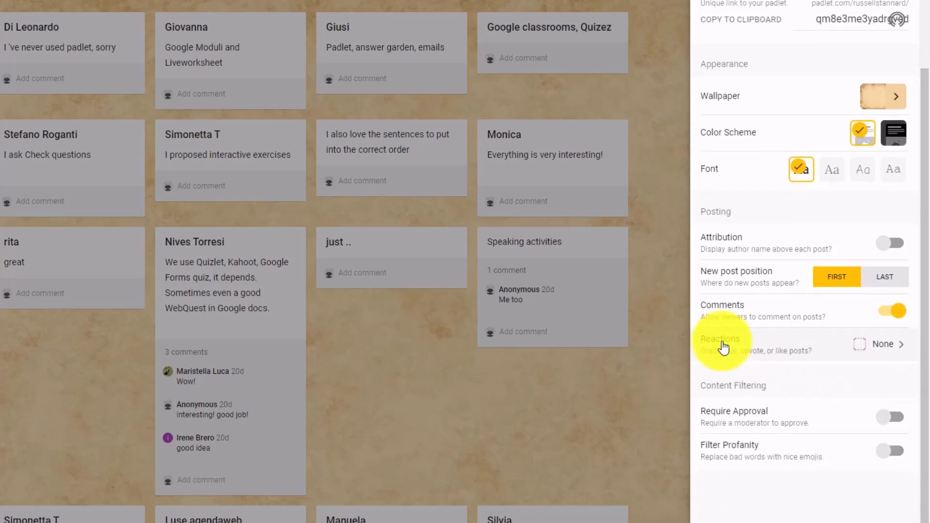
left_click(882, 349)
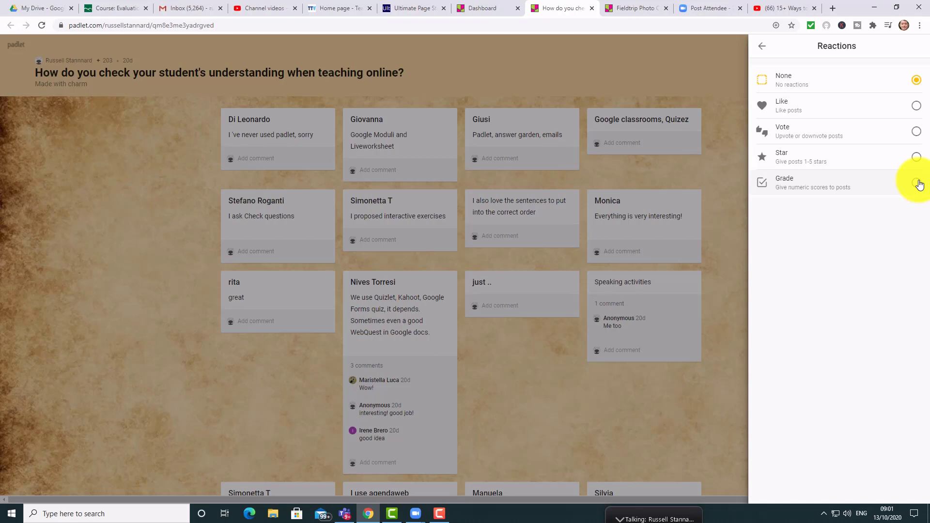
left_click(761, 46)
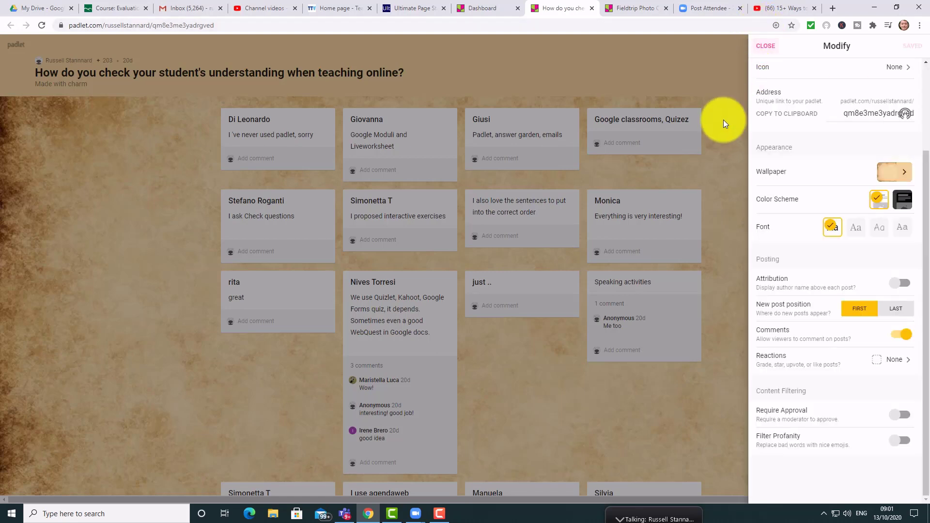